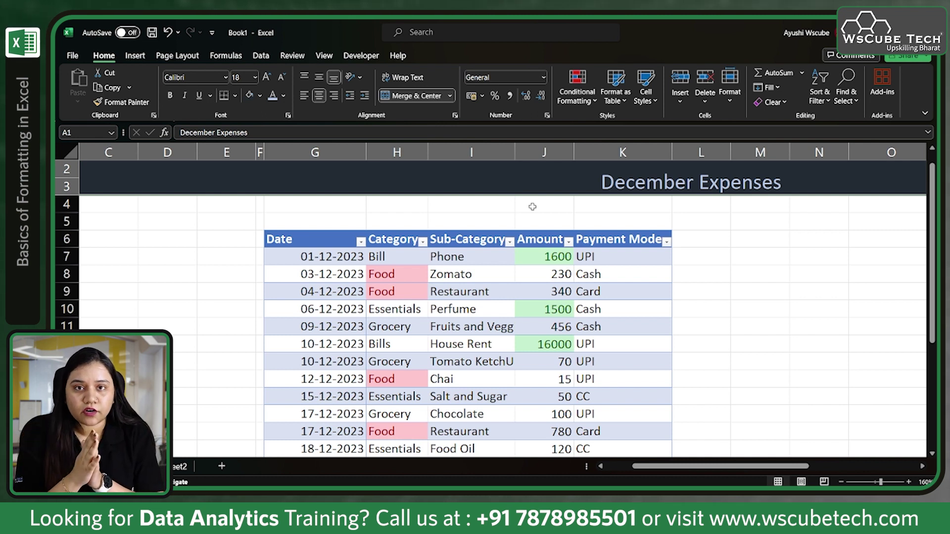
# Left-align the December Expenses title and raise its font size from 18 to 22.
pyautogui.click(310, 97)
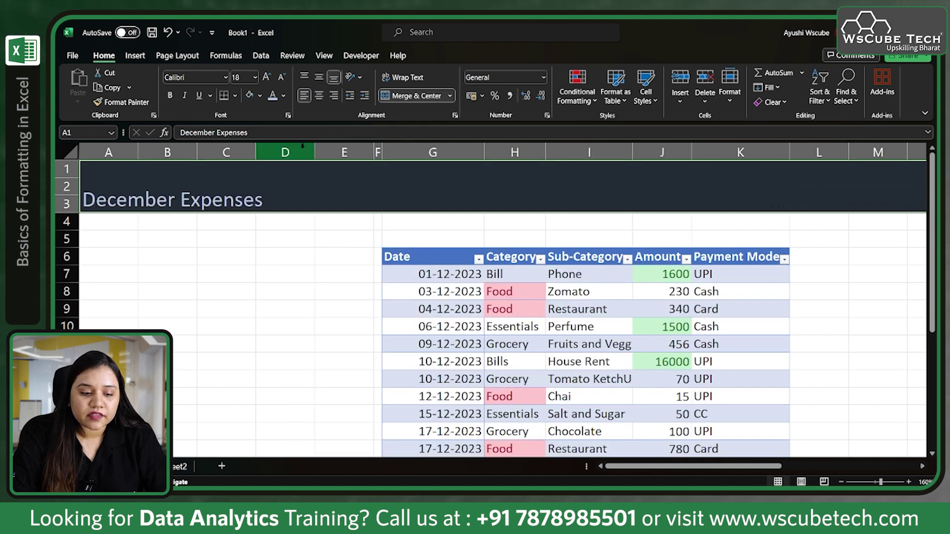
pyautogui.doubleClick(235, 193)
pyautogui.press('Home')
pyautogui.hotkey('shift', 'End')
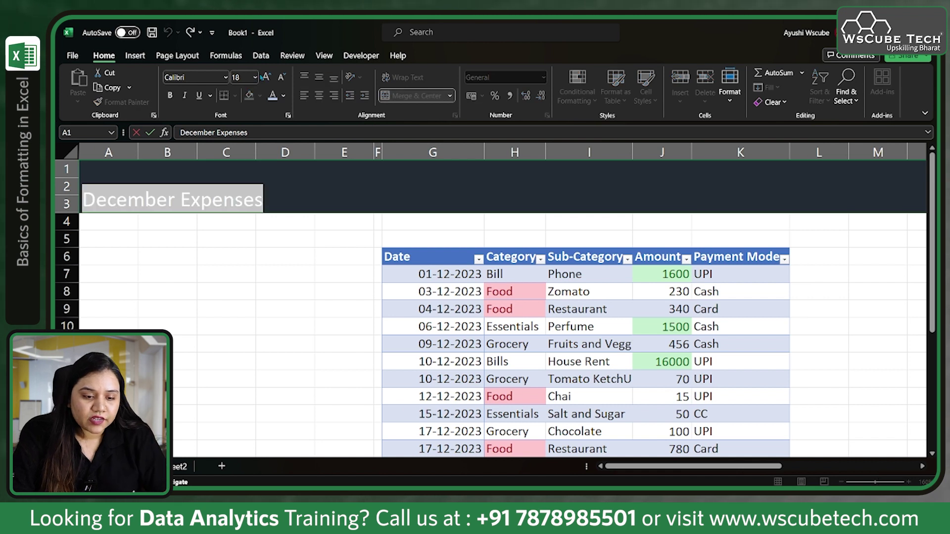
pyautogui.click(255, 77)
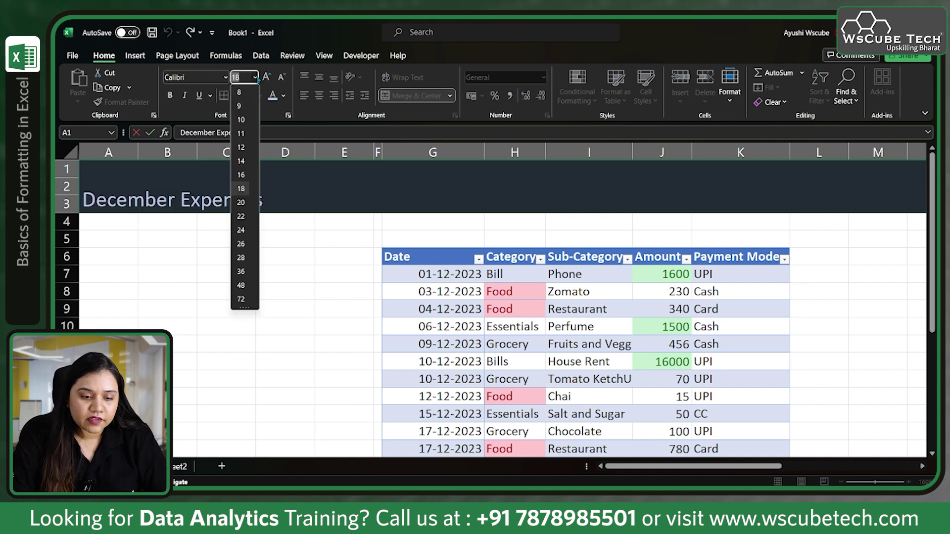
pyautogui.click(242, 215)
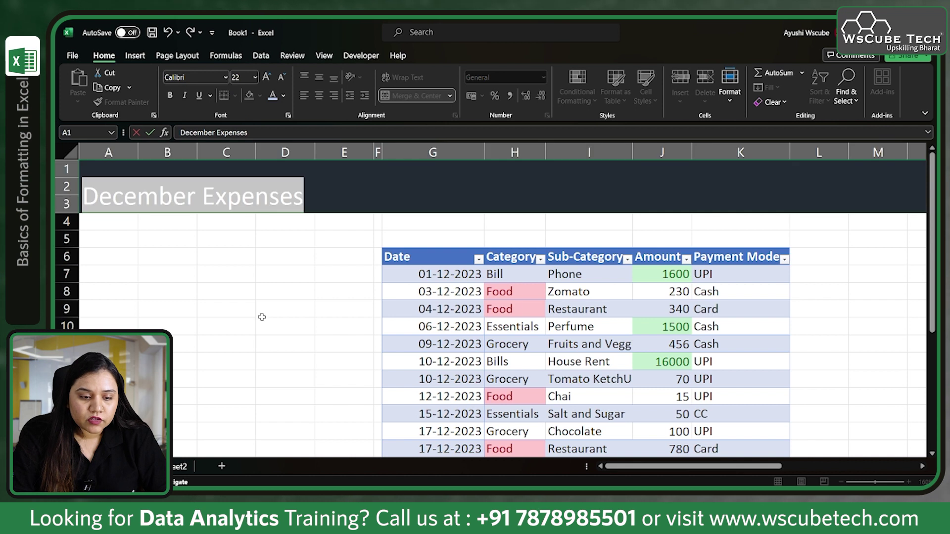
pyautogui.click(248, 292)
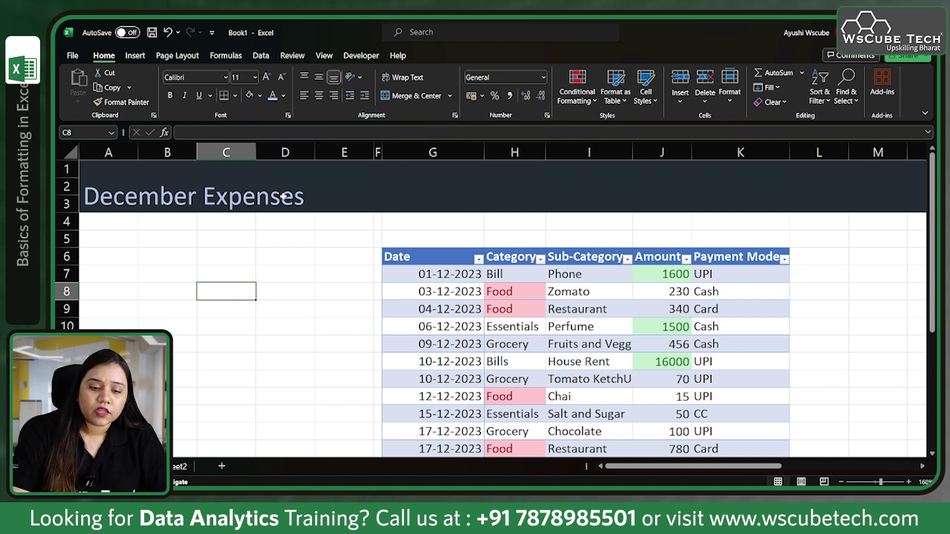
# Middle-align the title in A1, then trial-merge A7:C10 and undo the merge.
pyautogui.click(319, 188)
pyautogui.click(319, 77)
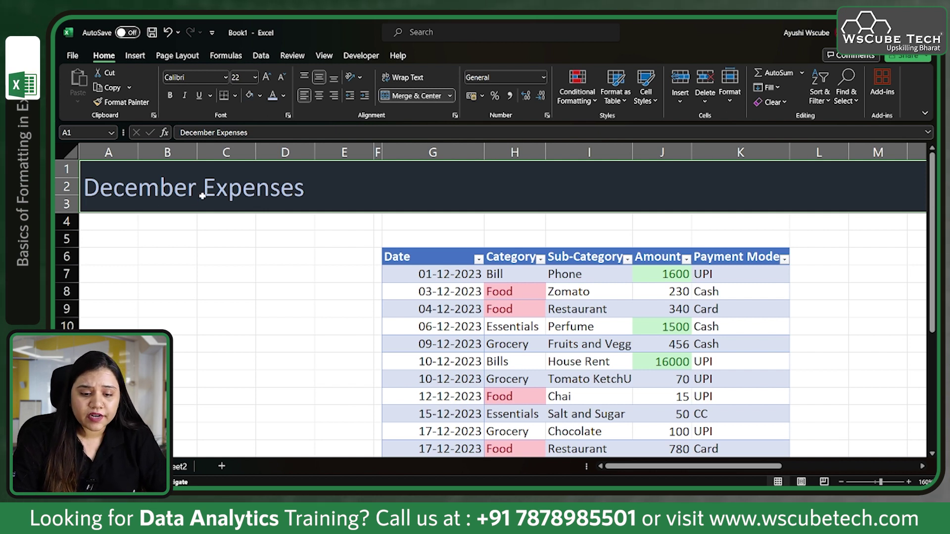
pyautogui.moveTo(122, 270); pyautogui.dragTo(218, 324)
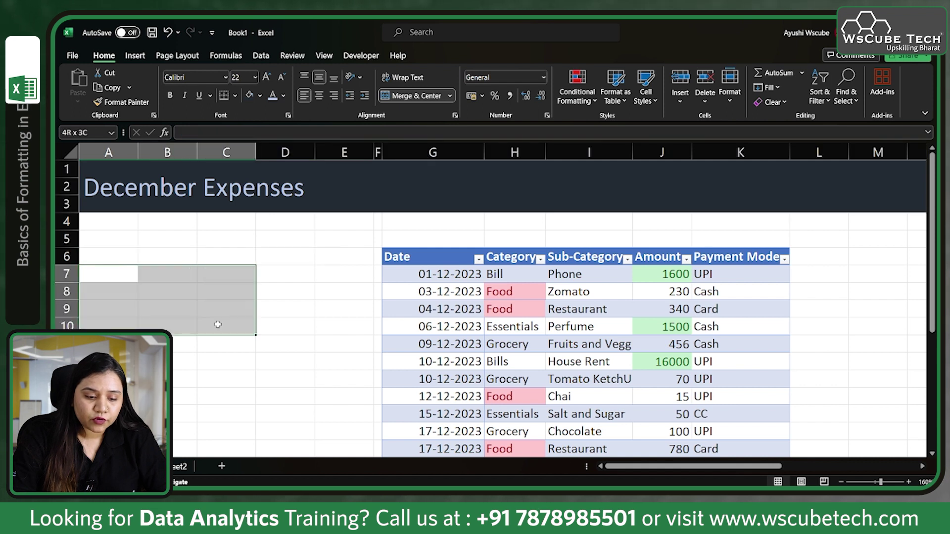
pyautogui.click(415, 98)
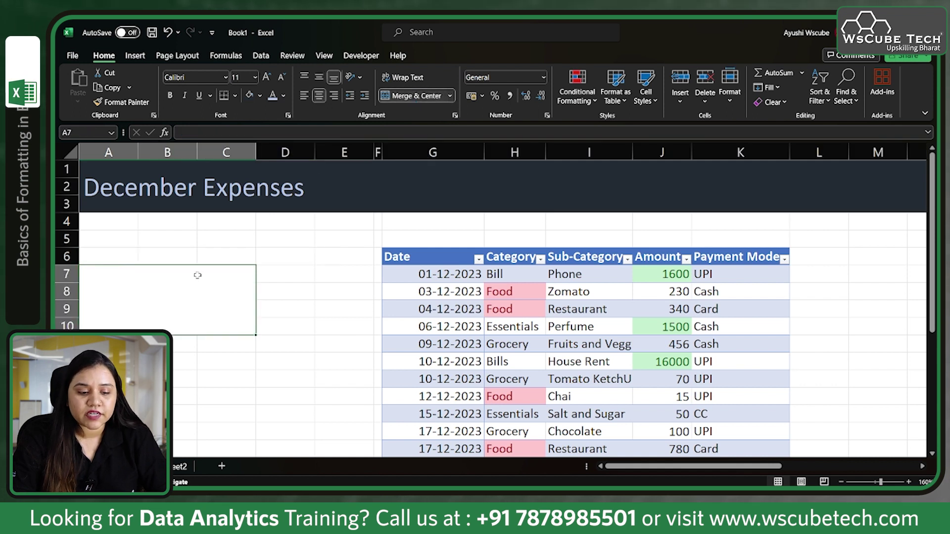
pyautogui.doubleClick(158, 302)
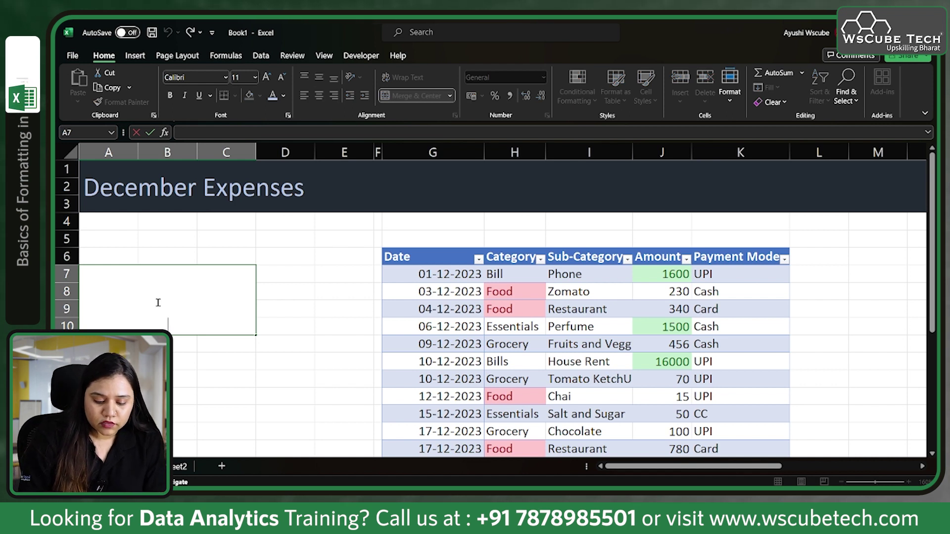
pyautogui.write('Ex')
pyautogui.press('BackSpace')
pyautogui.press('BackSpace')
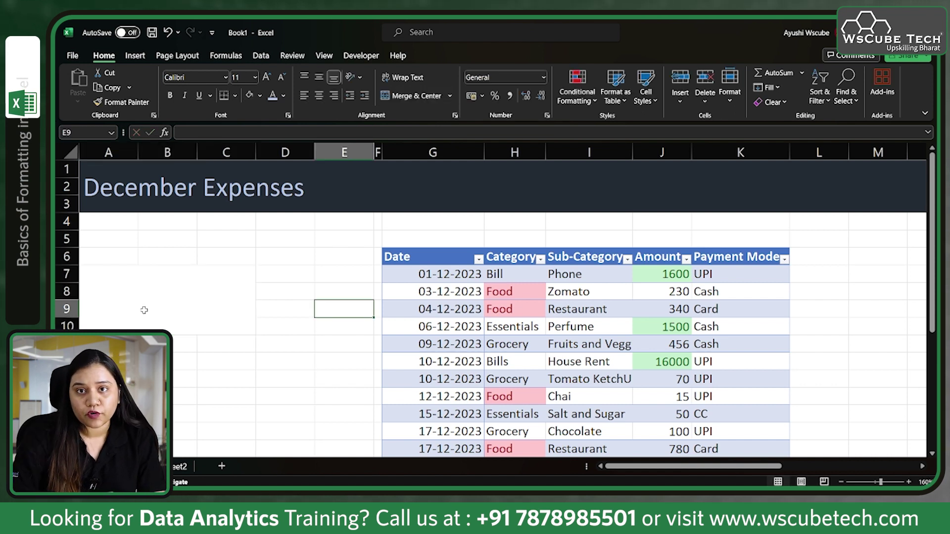
pyautogui.click(144, 310)
pyautogui.hotkey('ctrl', 'z')
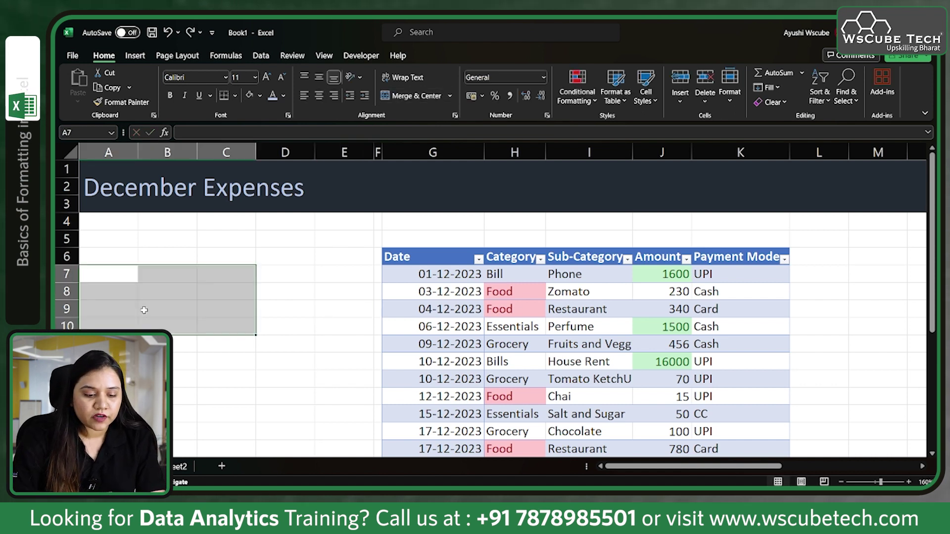
pyautogui.click(279, 300)
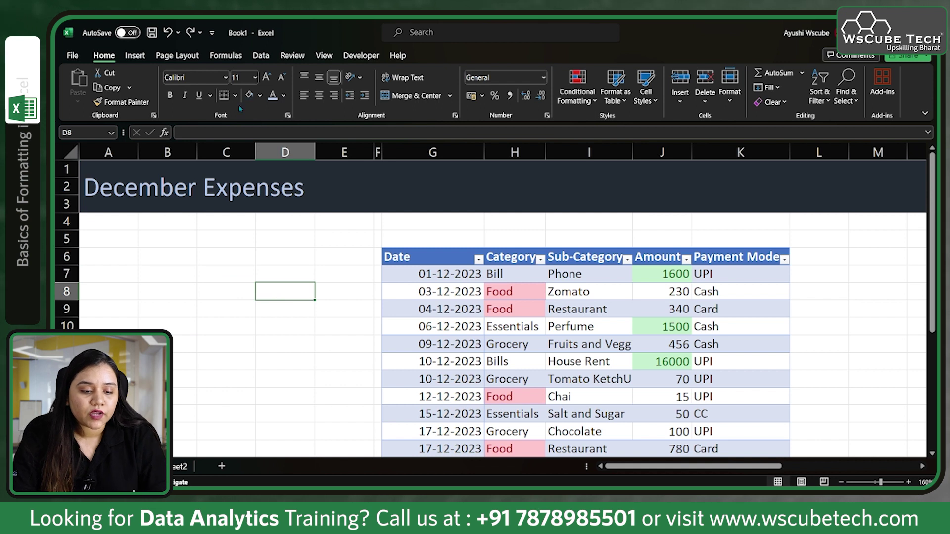
# Apply All Borders to every cell of the expense table.
pyautogui.click(385, 250)
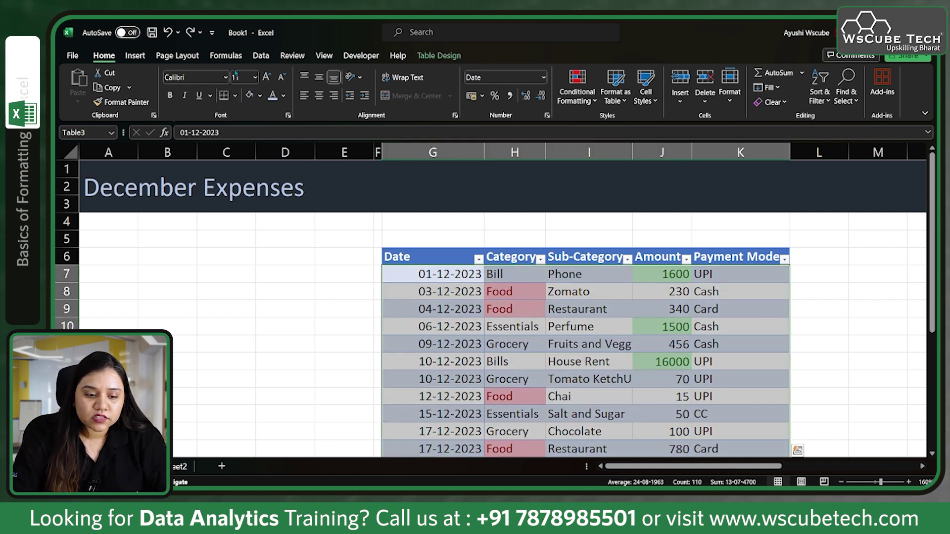
pyautogui.click(235, 96)
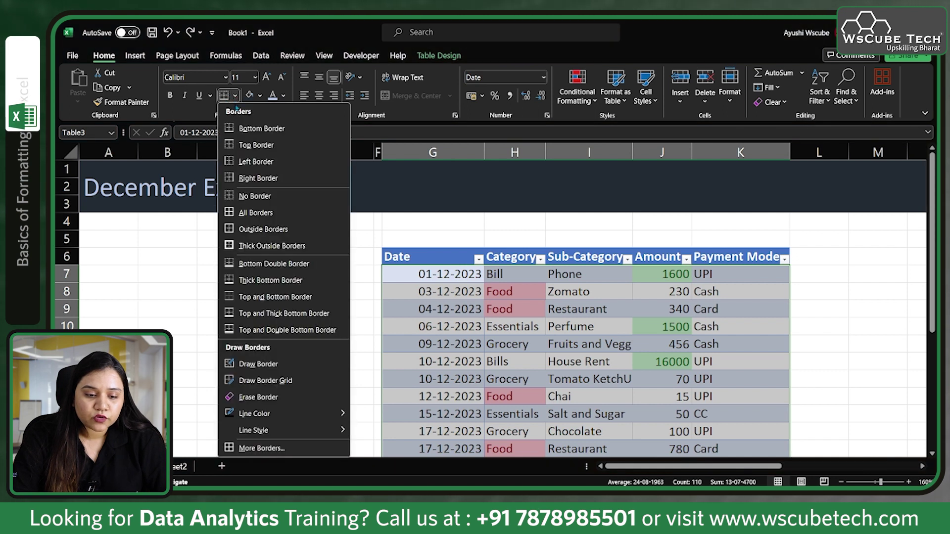
pyautogui.click(255, 211)
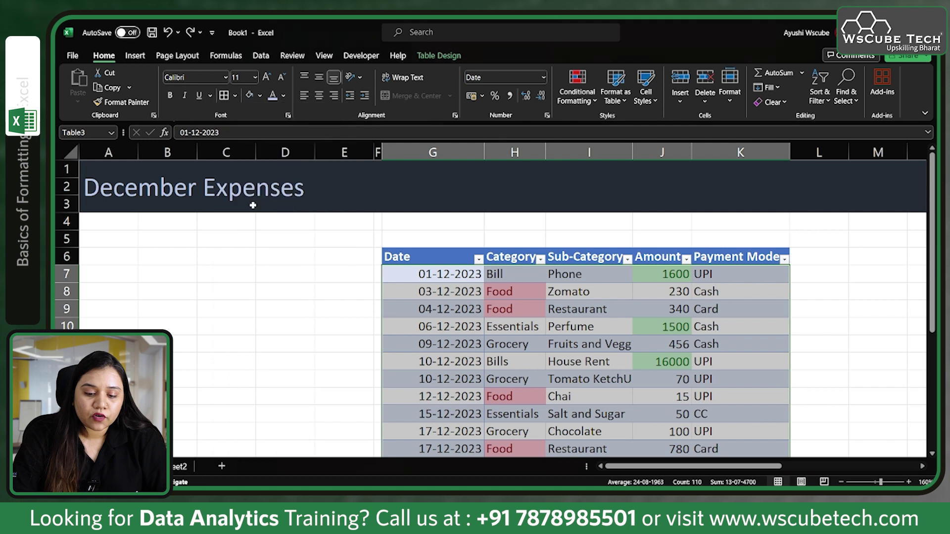
pyautogui.click(281, 288)
pyautogui.scroll(-2, 281, 288)
pyautogui.hscroll(1, 445, 247)
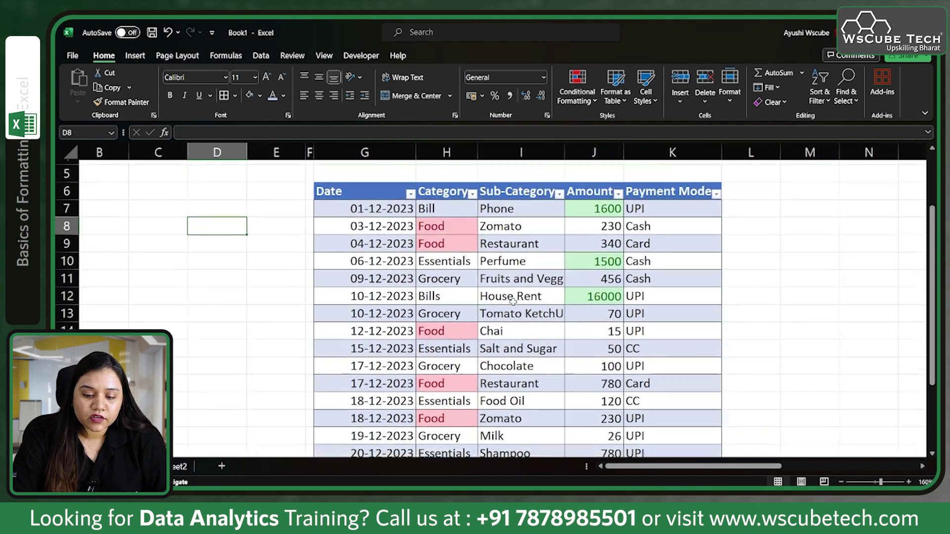
pyautogui.scroll(1, 587, 209)
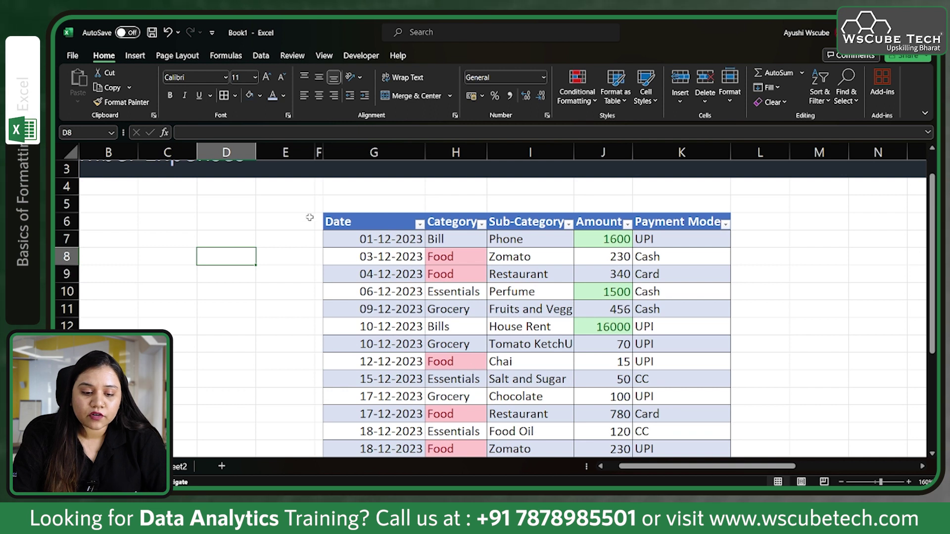
# Select the header row G6:K6, leaving its font size at 11.
pyautogui.click(339, 221)
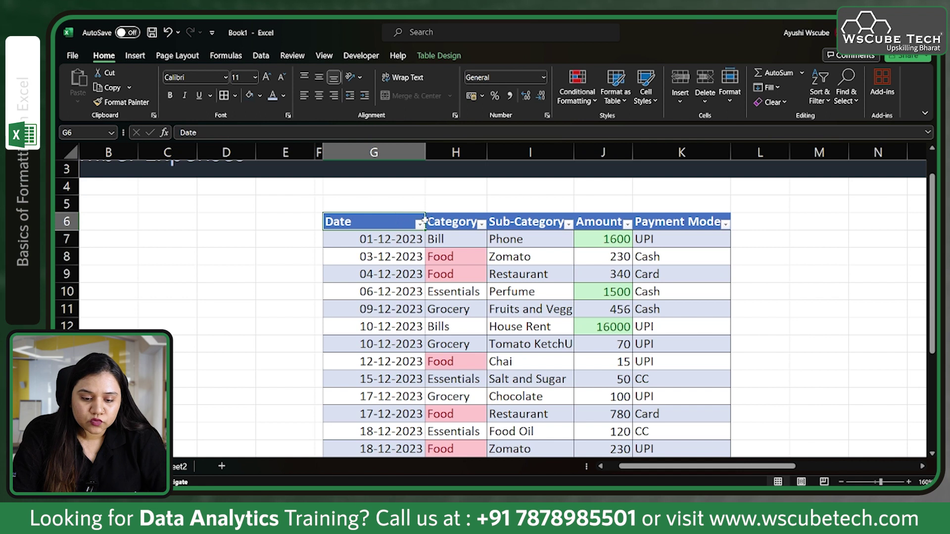
pyautogui.moveTo(425, 221); pyautogui.dragTo(693, 221)
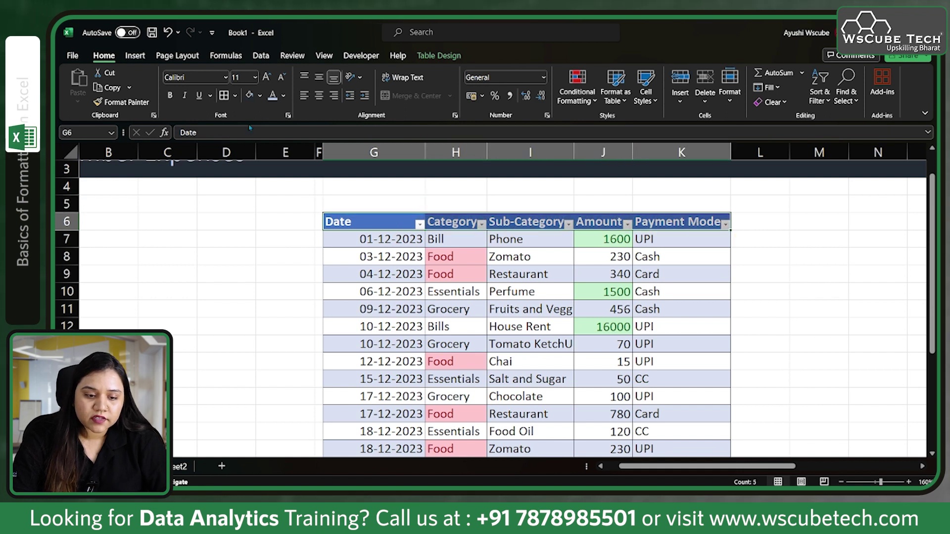
pyautogui.click(255, 77)
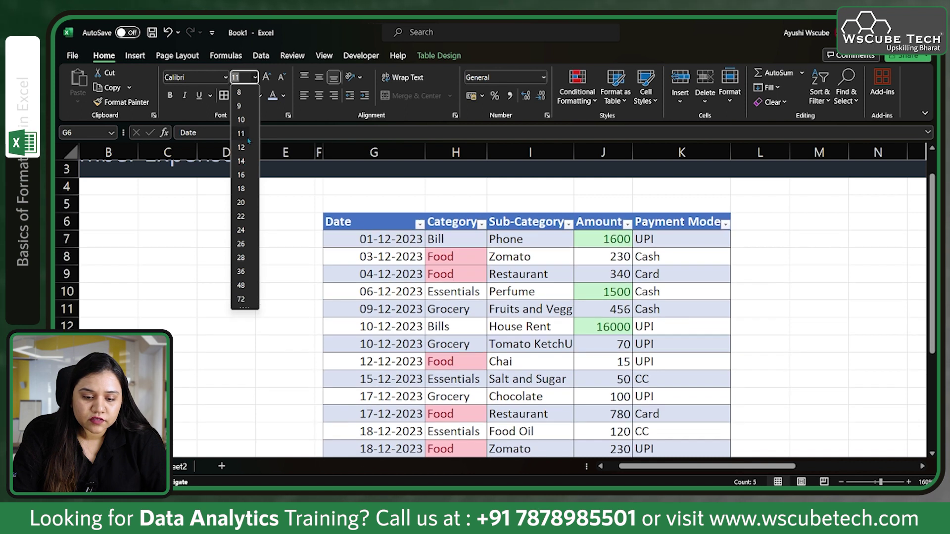
pyautogui.click(241, 134)
# AutoFit columns G through K so Fruits and Veggies and Payment Mode show fully.
pyautogui.doubleClick(424, 153)
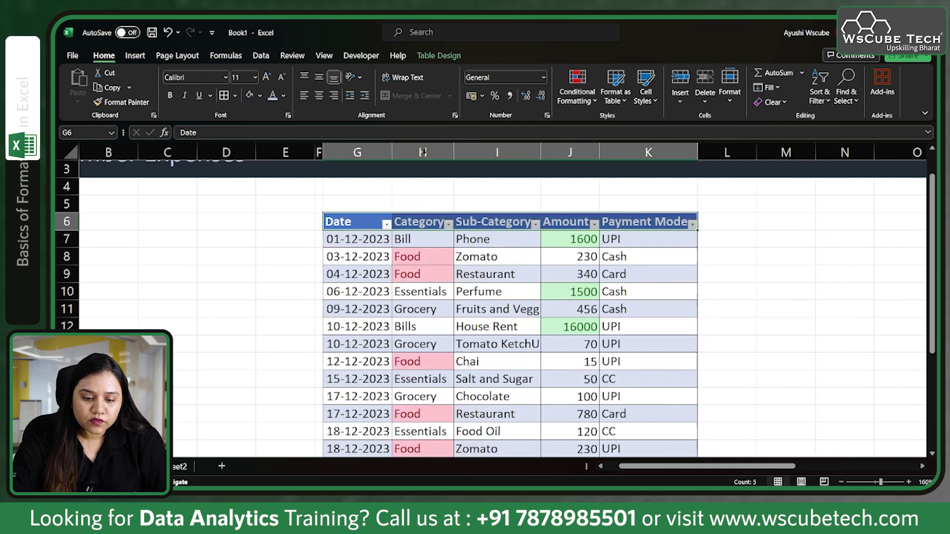
pyautogui.doubleClick(453, 153)
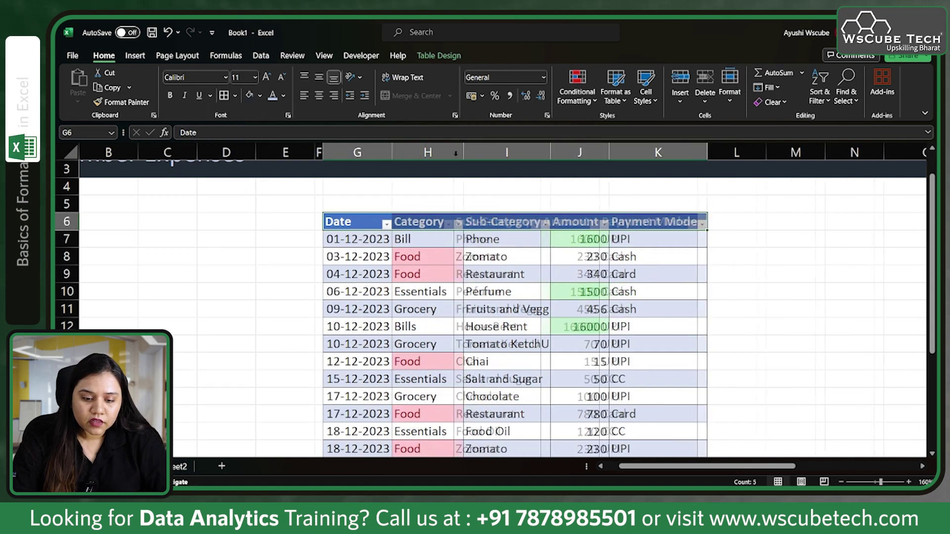
pyautogui.doubleClick(545, 153)
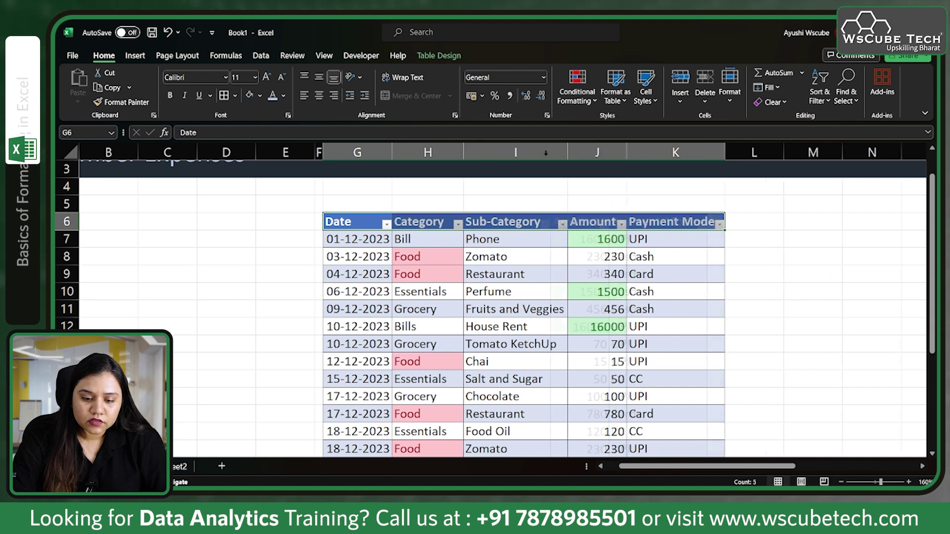
pyautogui.doubleClick(625, 153)
pyautogui.doubleClick(733, 153)
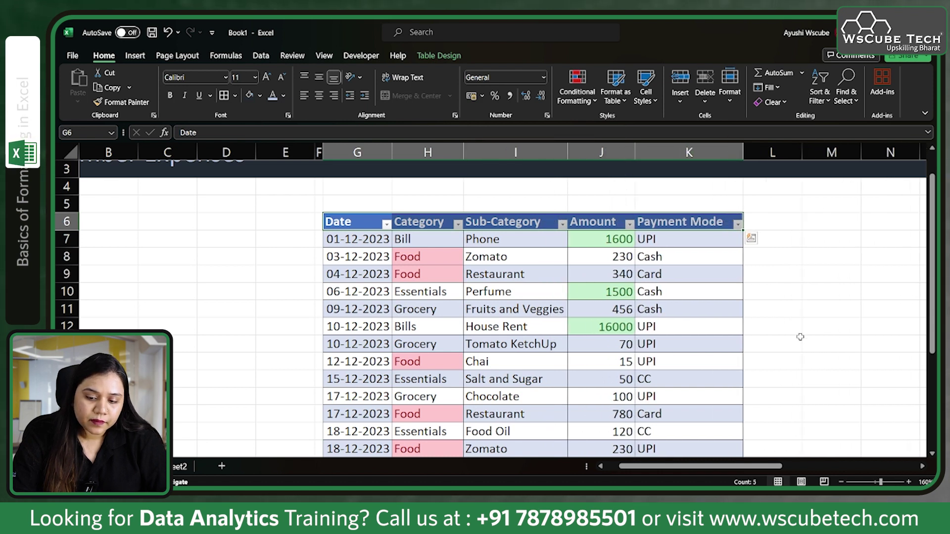
pyautogui.scroll(-3, 800, 337)
pyautogui.hscroll(1, 800, 337)
pyautogui.scroll(-2, 800, 337)
pyautogui.hscroll(-1, 801, 337)
pyautogui.scroll(5, 801, 336)
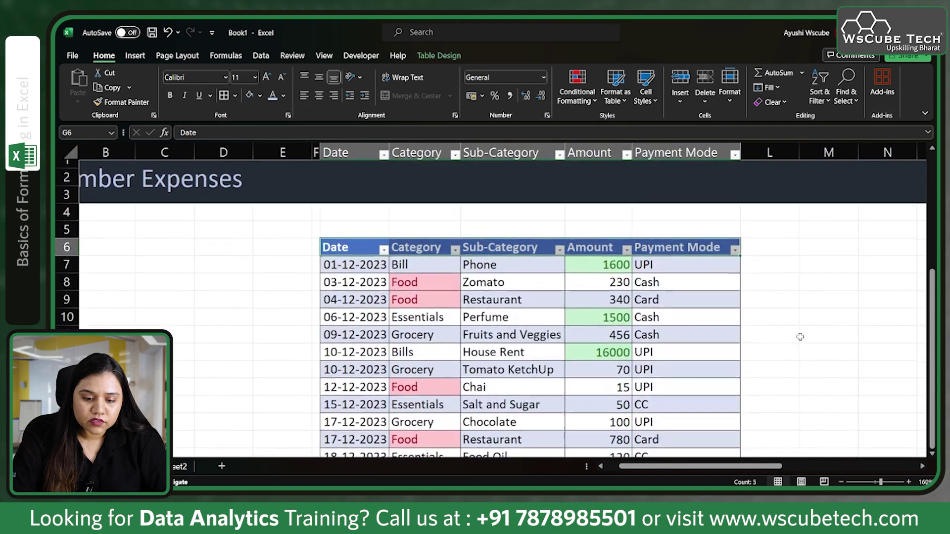
pyautogui.scroll(-1, 800, 337)
pyautogui.hscroll(-1, 732, 325)
pyautogui.hscroll(1, 732, 324)
pyautogui.scroll(1, 599, 195)
pyautogui.hscroll(-1, 598, 195)
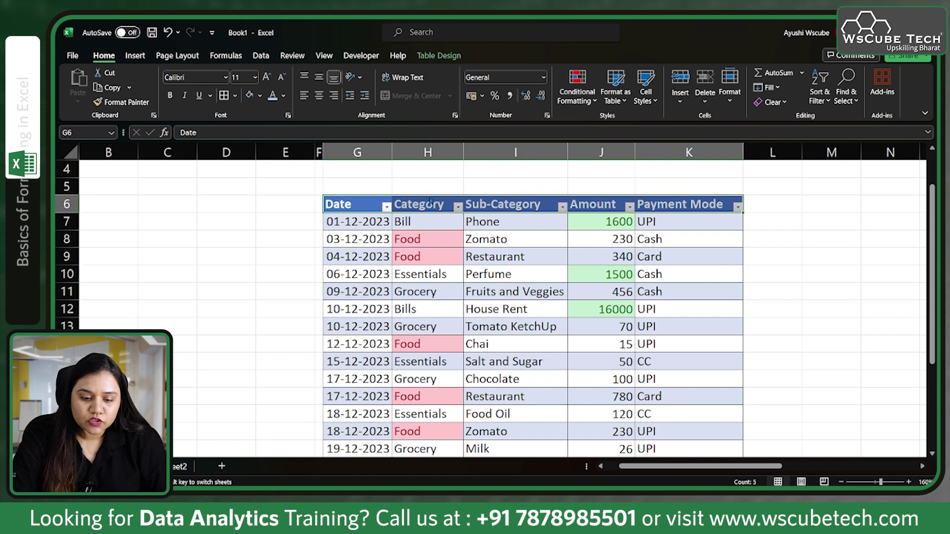
pyautogui.click(340, 247)
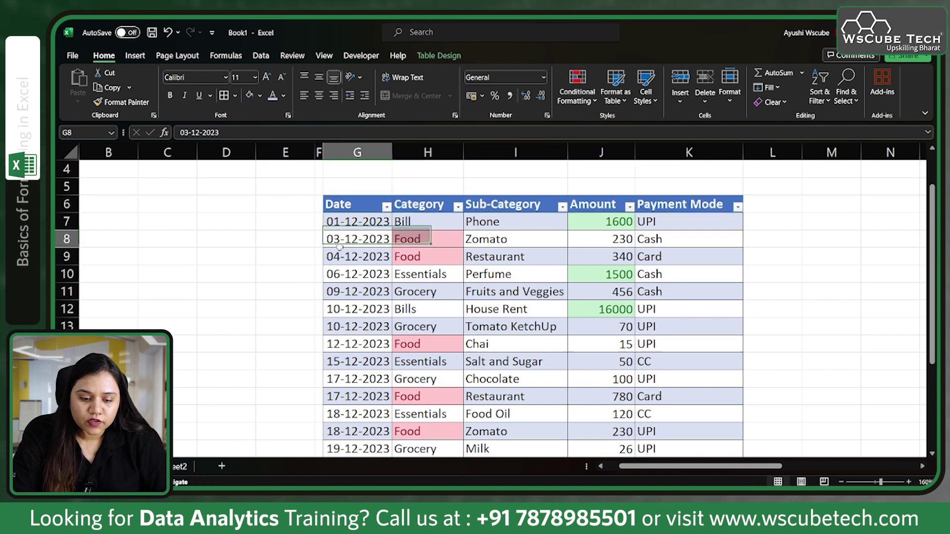
pyautogui.click(444, 194)
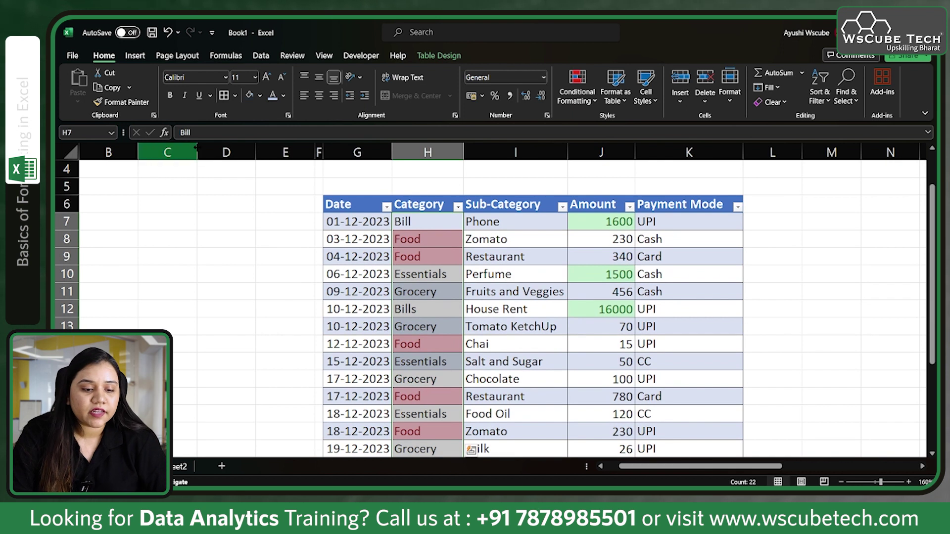
pyautogui.click(319, 95)
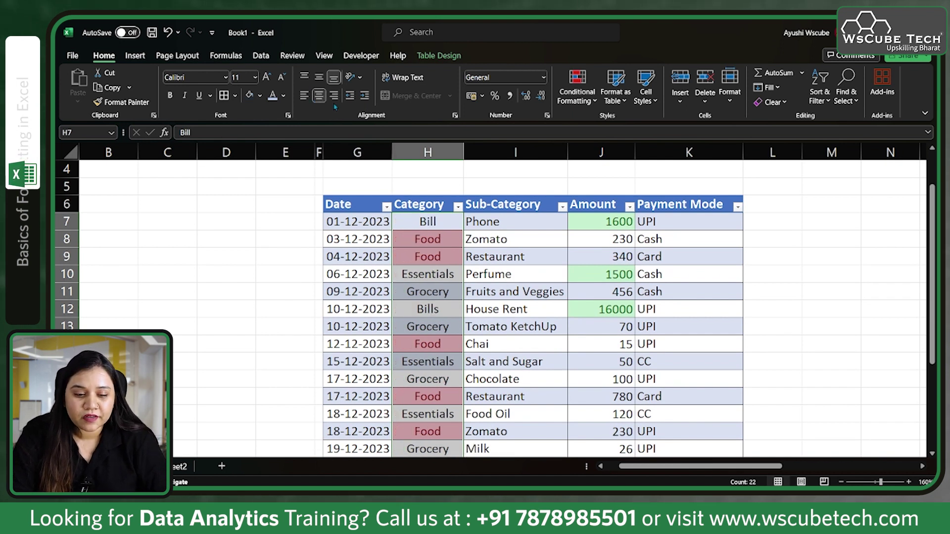
pyautogui.click(304, 96)
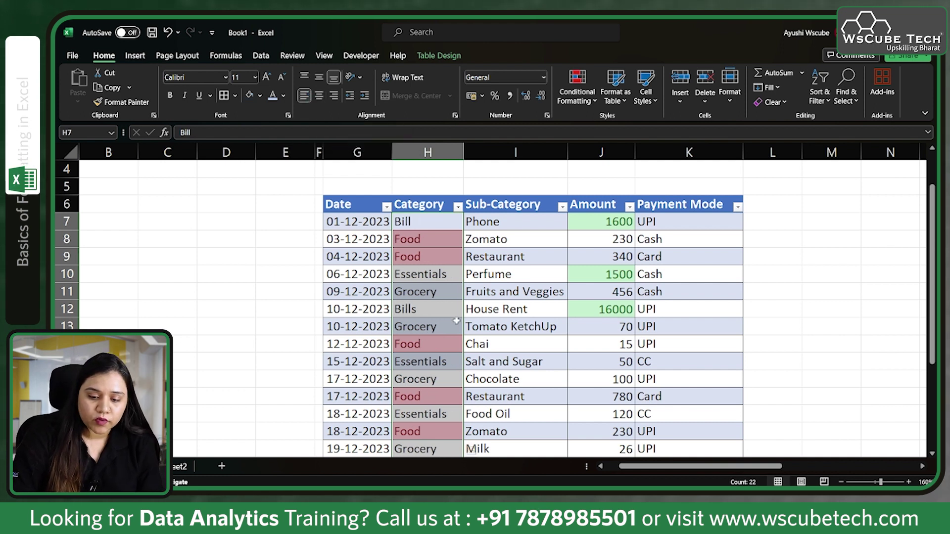
pyautogui.hscroll(2, 465, 321)
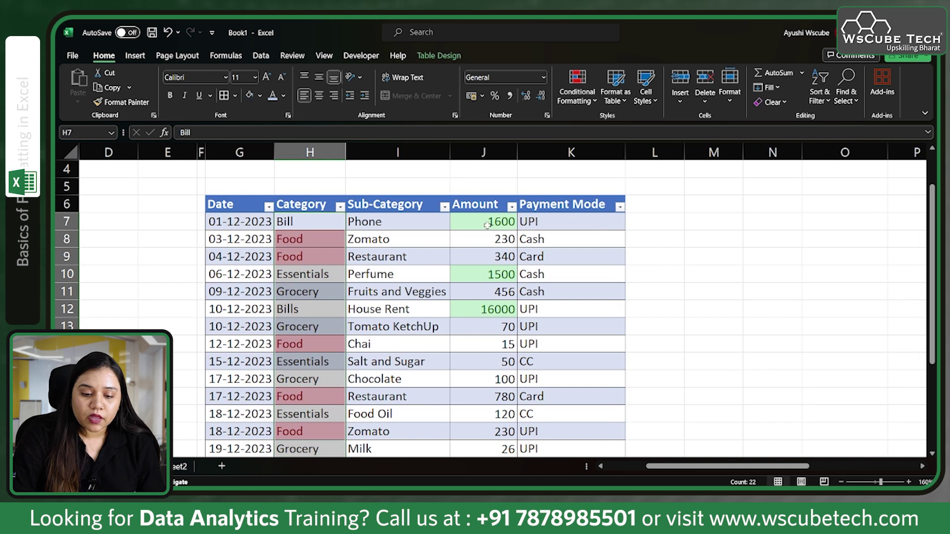
pyautogui.click(483, 198)
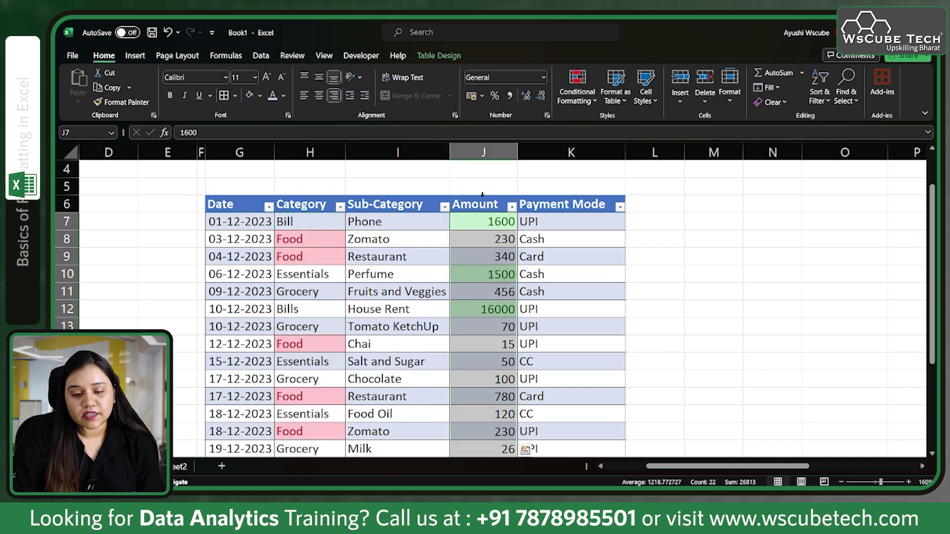
pyautogui.click(544, 77)
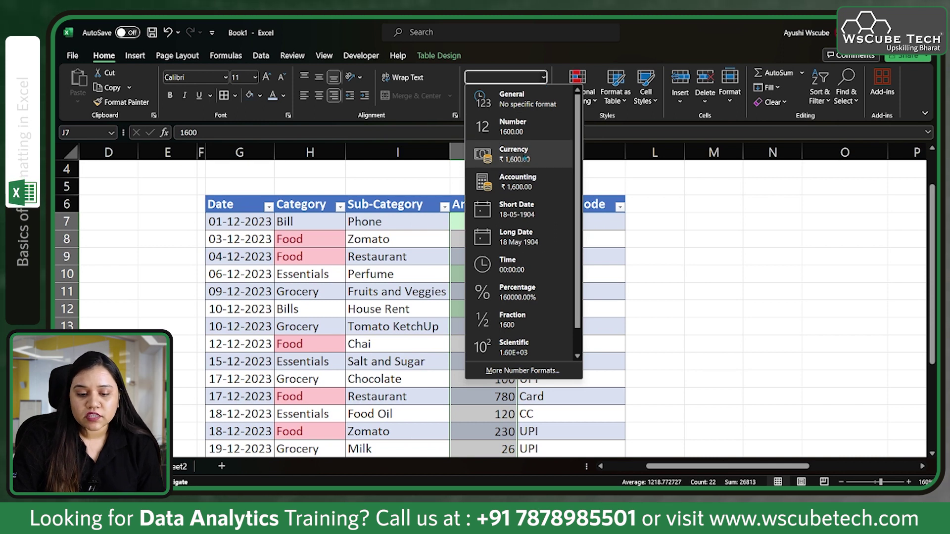
# Format the Amount values as Accounting with the ₹ symbol and two decimals.
pyautogui.click(535, 104)
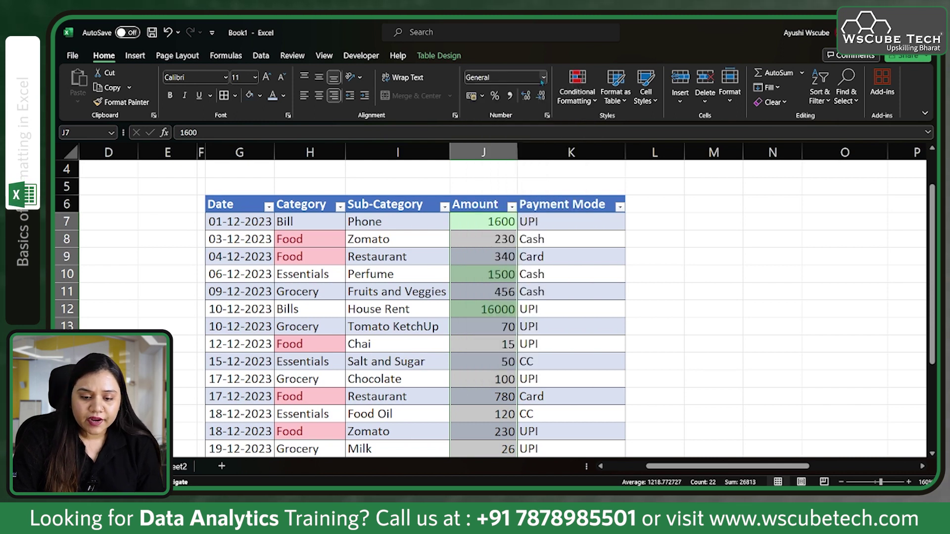
pyautogui.click(548, 116)
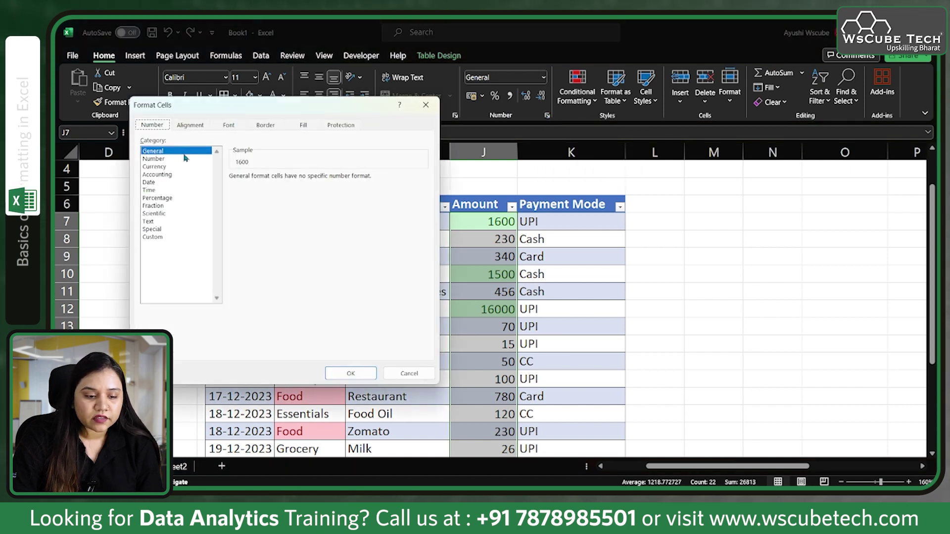
pyautogui.click(163, 159)
pyautogui.click(162, 174)
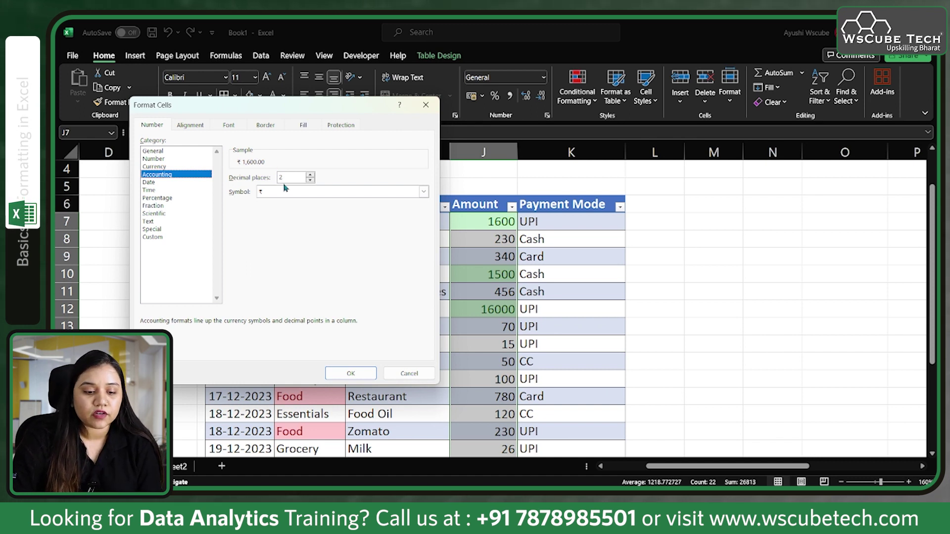
pyautogui.click(352, 374)
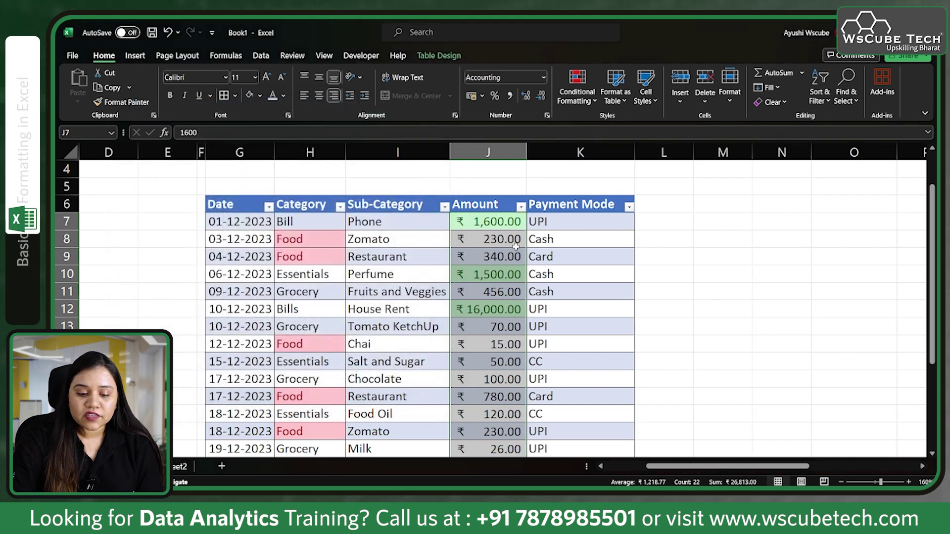
pyautogui.scroll(-2, 460, 339)
pyautogui.scroll(2, 510, 295)
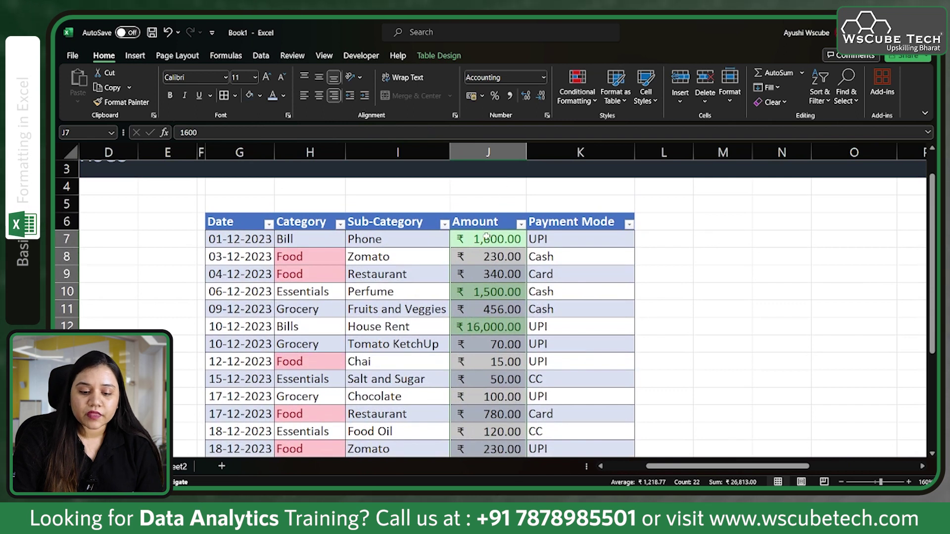
pyautogui.click(483, 96)
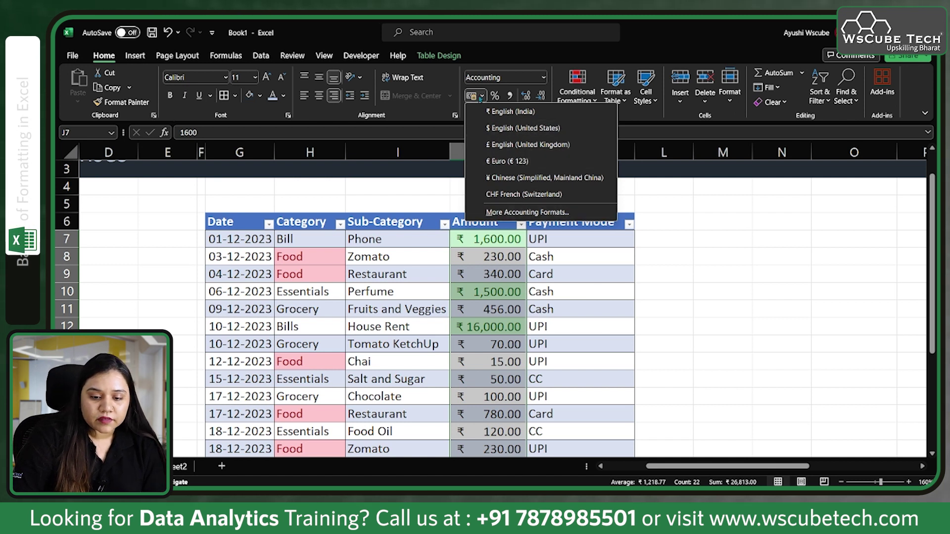
pyautogui.click(481, 96)
pyautogui.scroll(-1, 493, 255)
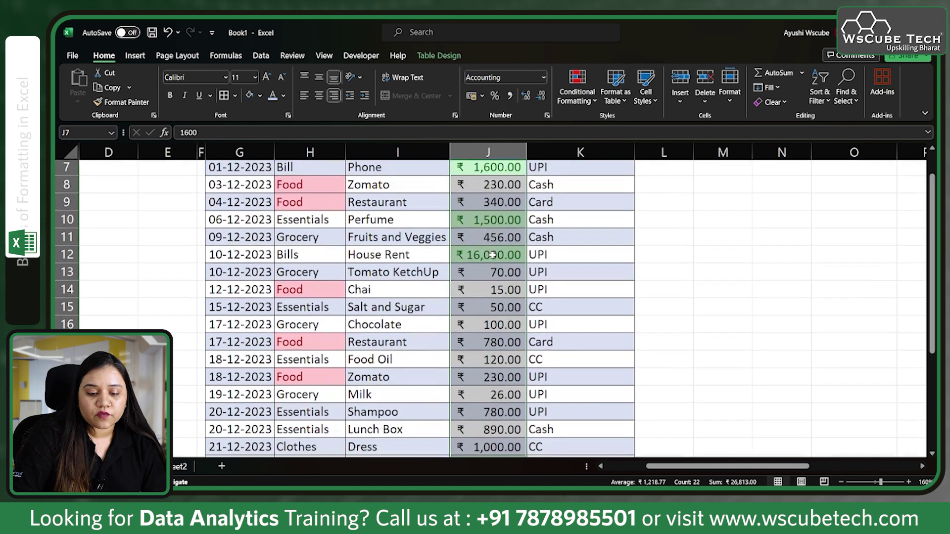
pyautogui.scroll(1, 493, 255)
pyautogui.scroll(1, 493, 255)
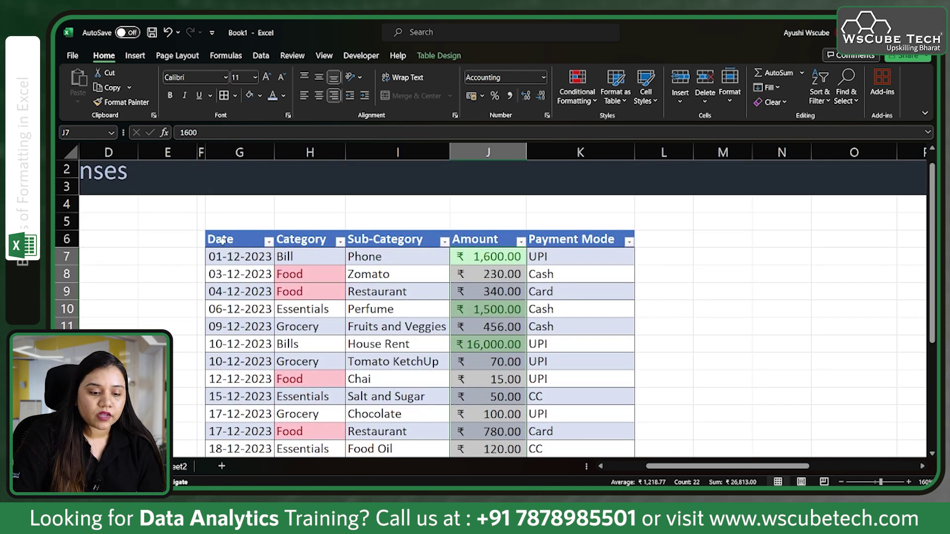
pyautogui.click(227, 233)
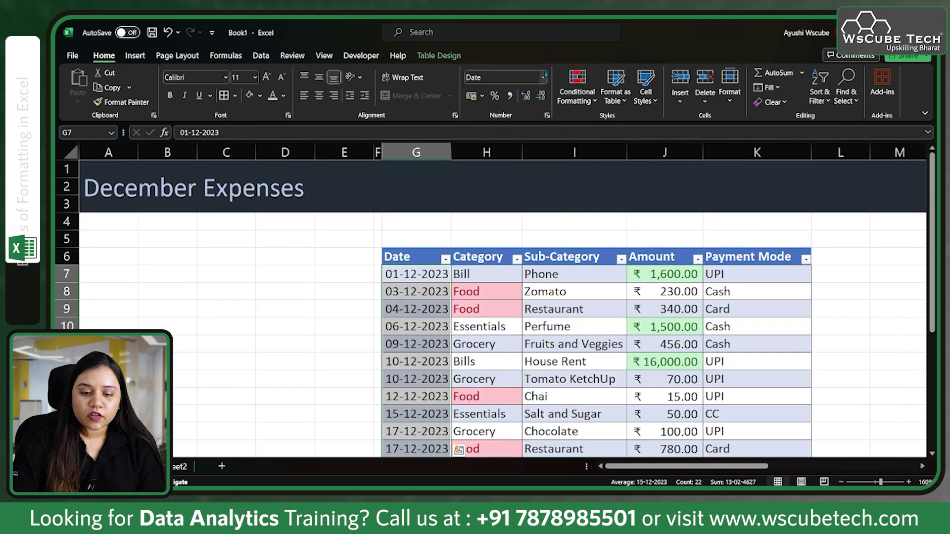
# Give the Date column the long '14 March 2012' date type, e.g. 01 December 2023.
pyautogui.click(544, 78)
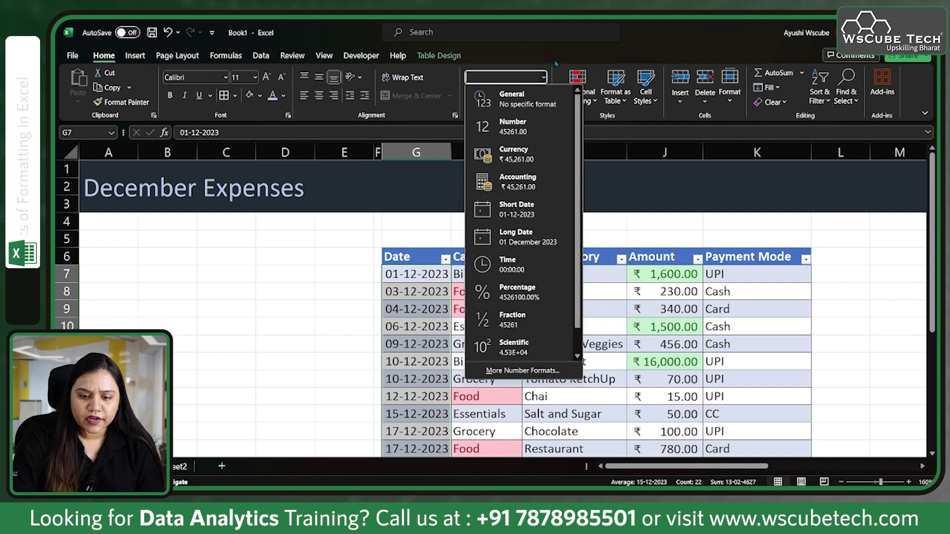
pyautogui.click(544, 78)
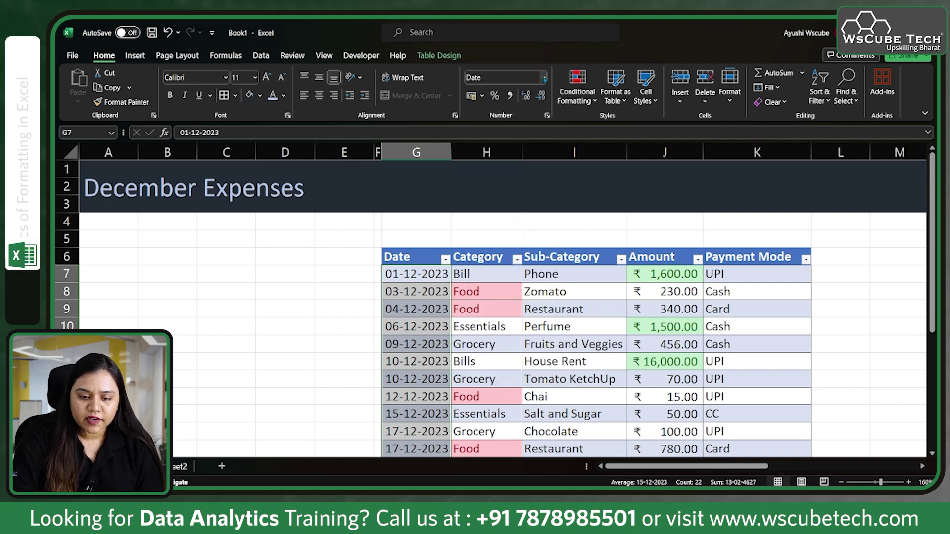
pyautogui.click(547, 115)
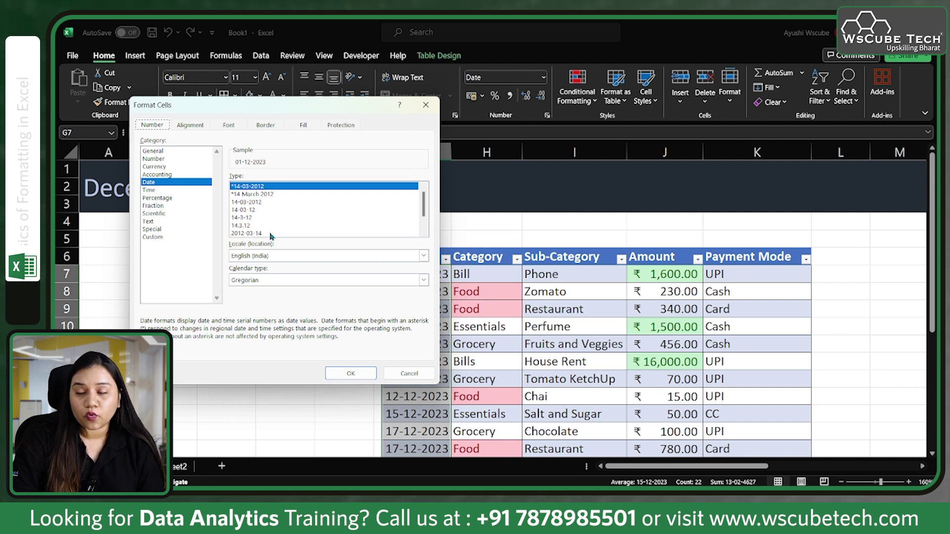
pyautogui.click(252, 194)
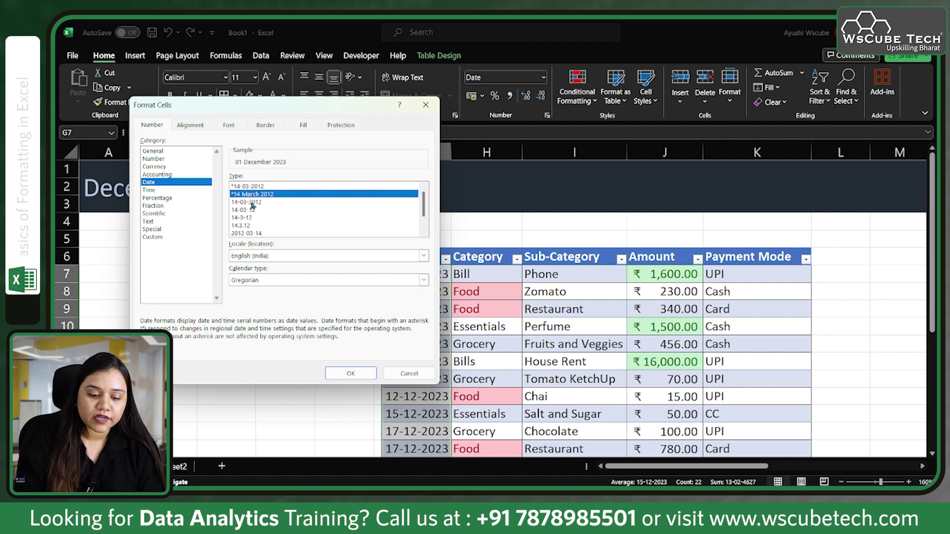
pyautogui.click(348, 373)
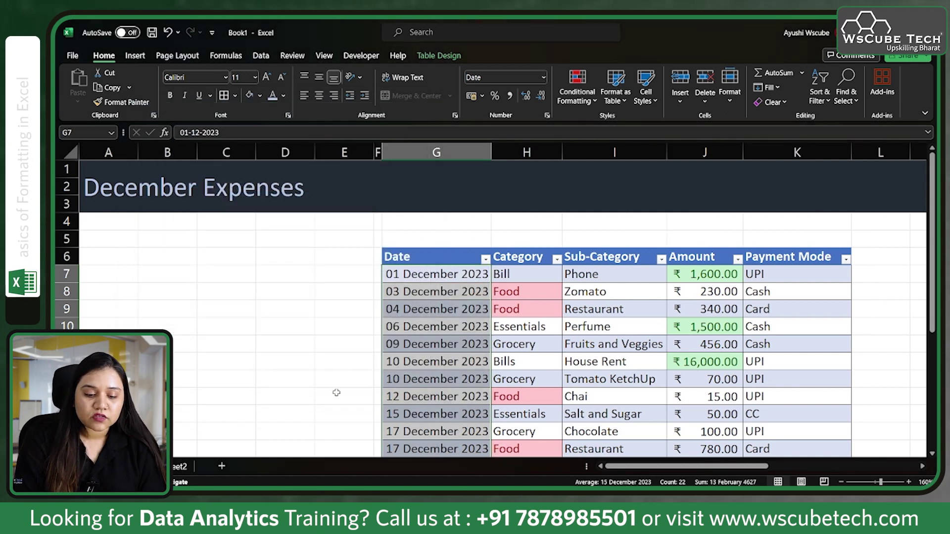
pyautogui.scroll(-2, 336, 392)
pyautogui.scroll(-1, 336, 392)
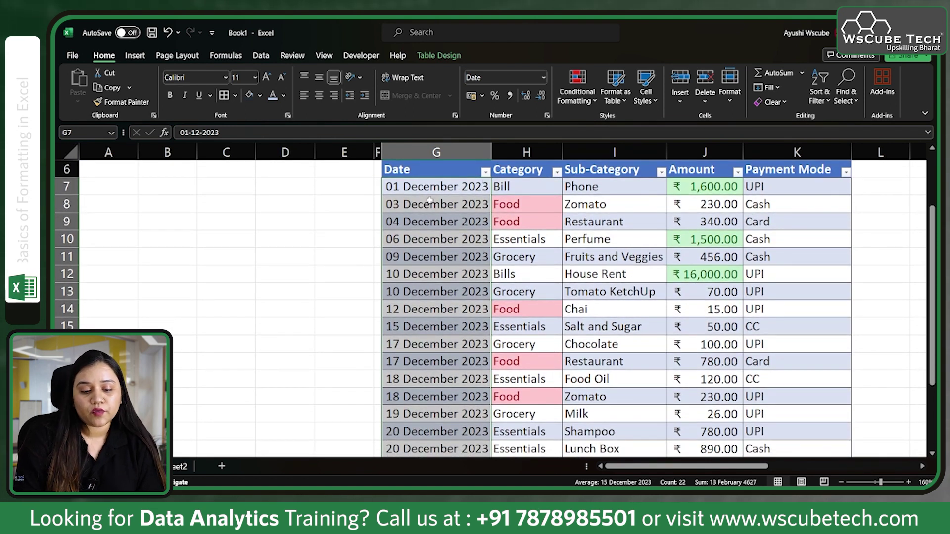
# Switch the dates back to Short Date such as 01-12-2023 and check the table.
pyautogui.click(543, 78)
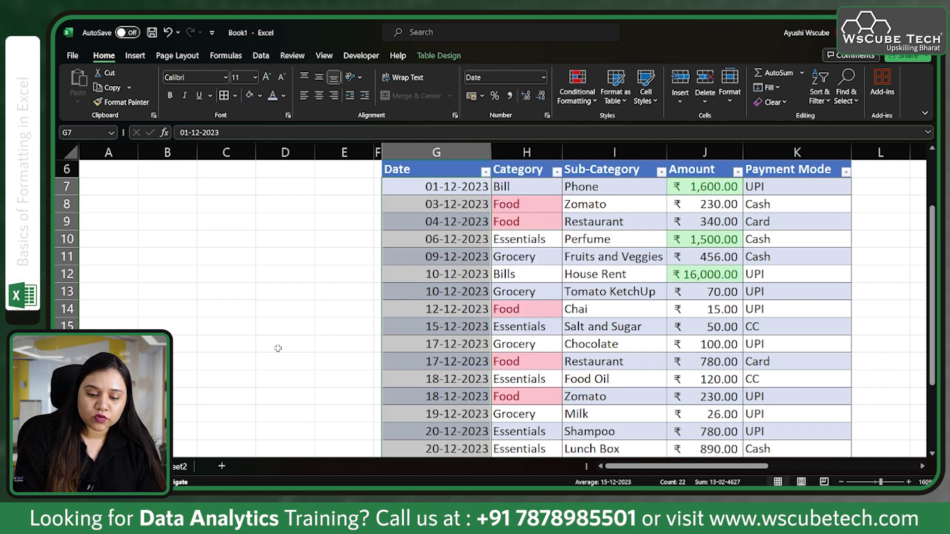
pyautogui.scroll(-3, 278, 348)
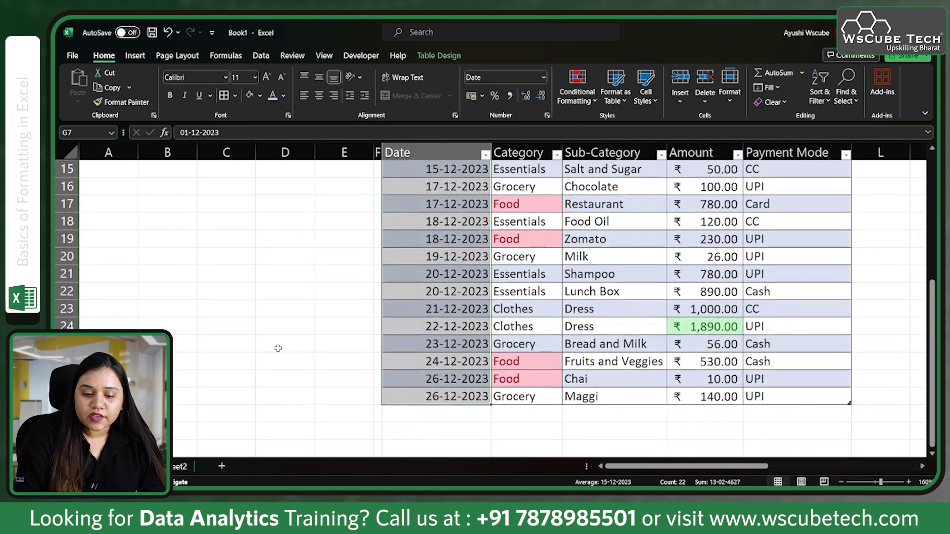
pyautogui.scroll(5, 278, 348)
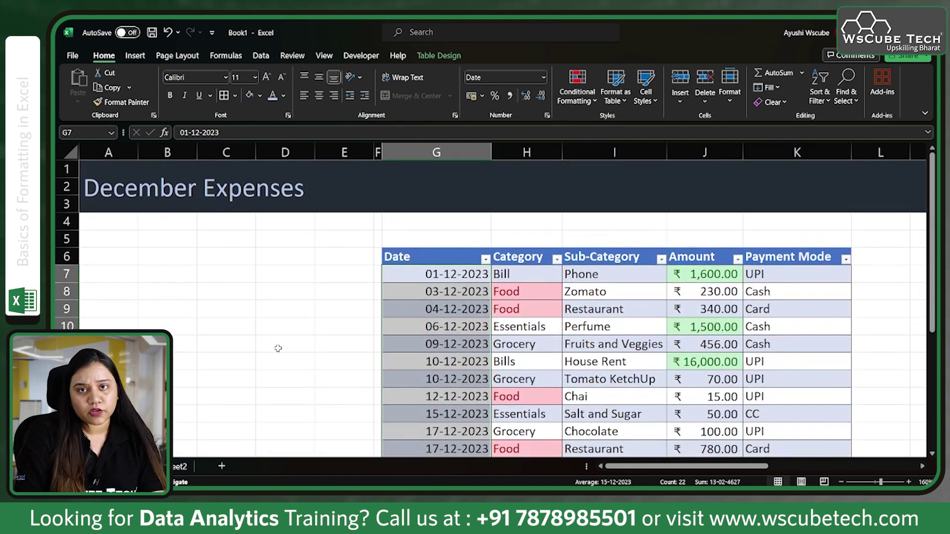
pyautogui.scroll(-2, 278, 348)
pyautogui.hscroll(3, 278, 349)
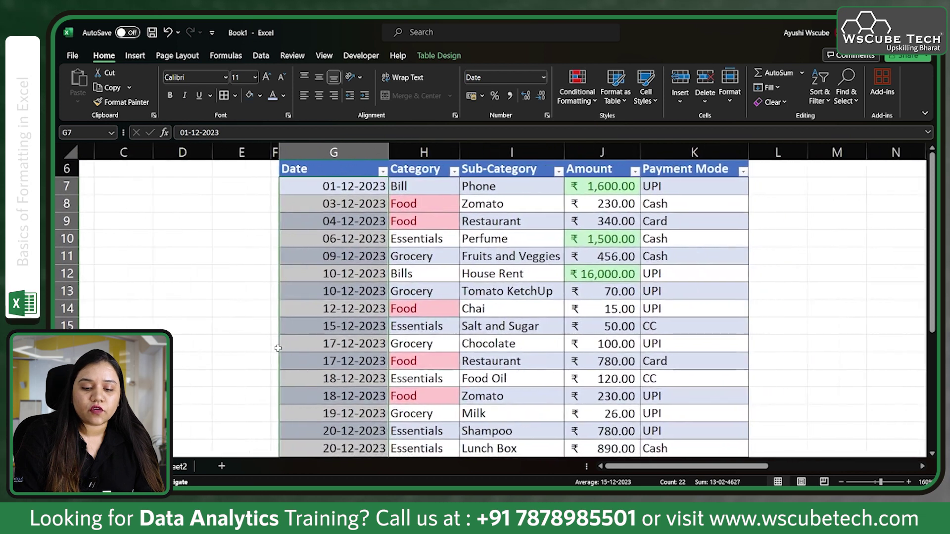